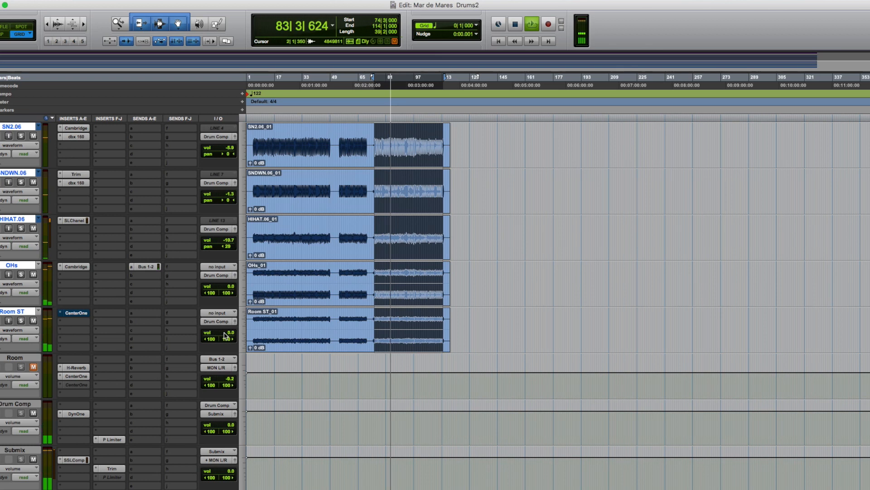
- Compare the drum playback with the Room ST track muted and unmuted
{"action": "left_click", "coordinate": [33, 320]}
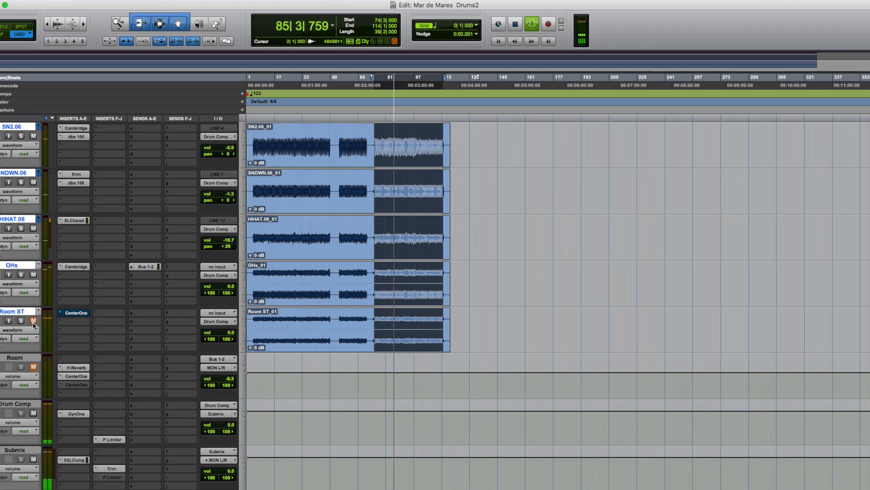
{"action": "left_click", "coordinate": [33, 321]}
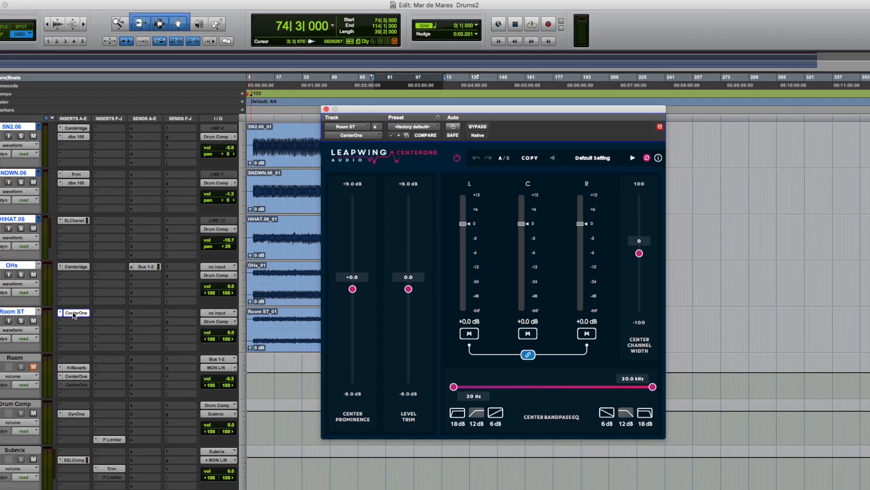
- Play the selected drum section with the Room ST track's CenterOne bypassed and active to compare the sound
{"action": "left_click", "coordinate": [75, 314], "text": "super"}
{"action": "key", "text": "space"}
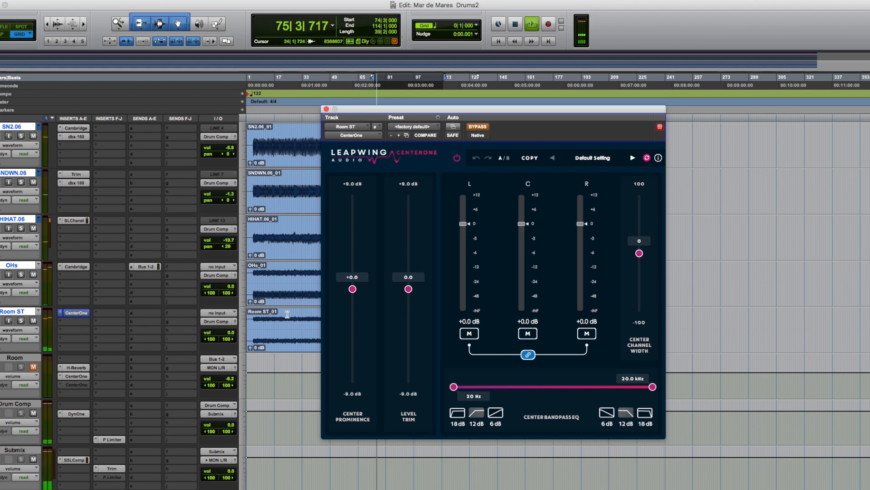
{"action": "left_click", "coordinate": [75, 314], "text": "super"}
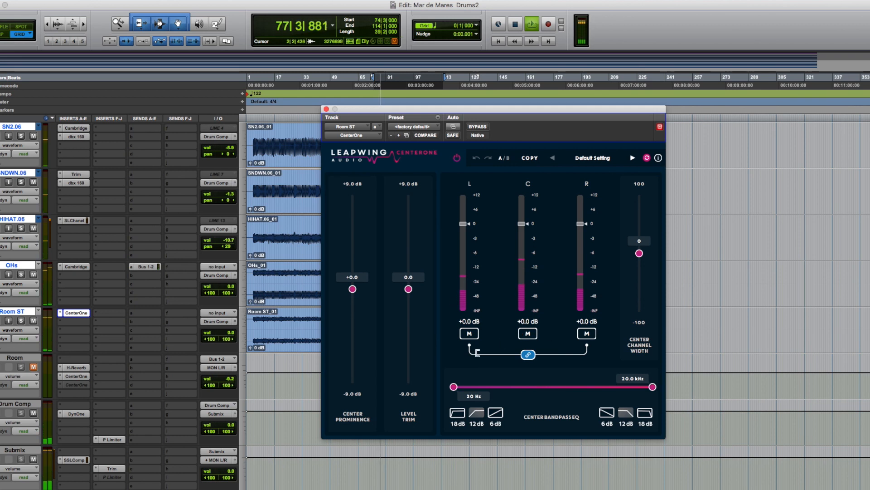
- In CenterOne, lower the linked left and right levels to -5.4 dB and narrow the center bandpass to 394 Hz–2.86 kHz
{"action": "left_click_drag", "start_coordinate": [468, 223], "coordinate": [471, 253]}
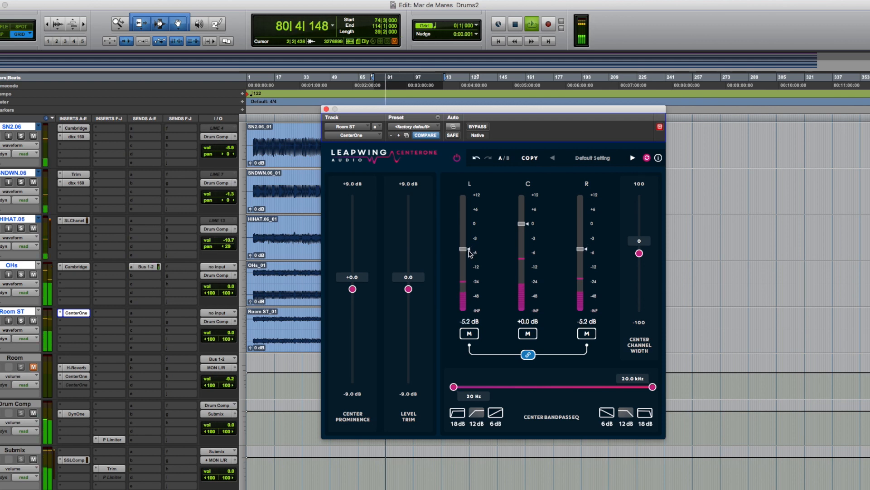
{"action": "left_click_drag", "start_coordinate": [459, 389], "coordinate": [499, 388]}
{"action": "left_click_drag", "start_coordinate": [652, 387], "coordinate": [546, 388]}
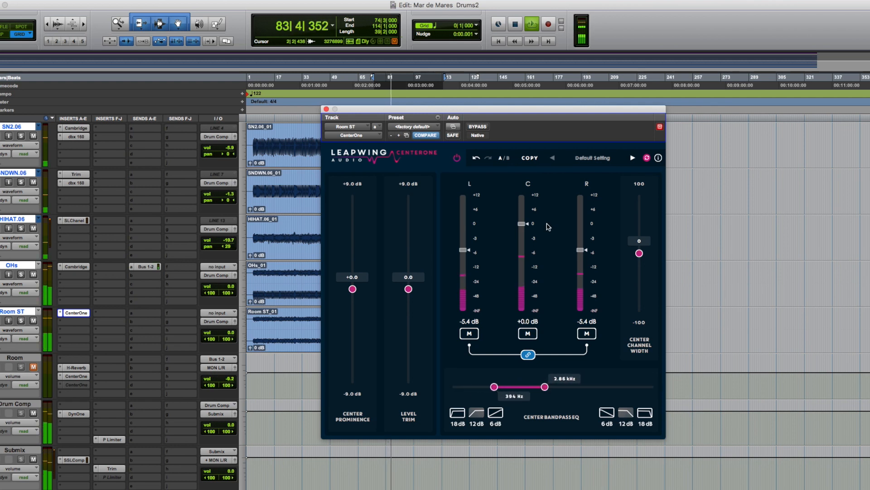
- Audition the center boosted to +8.7 dB with the bandpass's lower limit at 540 Hz, and reduce the center level to -1.6 dB
{"action": "left_click_drag", "start_coordinate": [523, 224], "coordinate": [524, 201]}
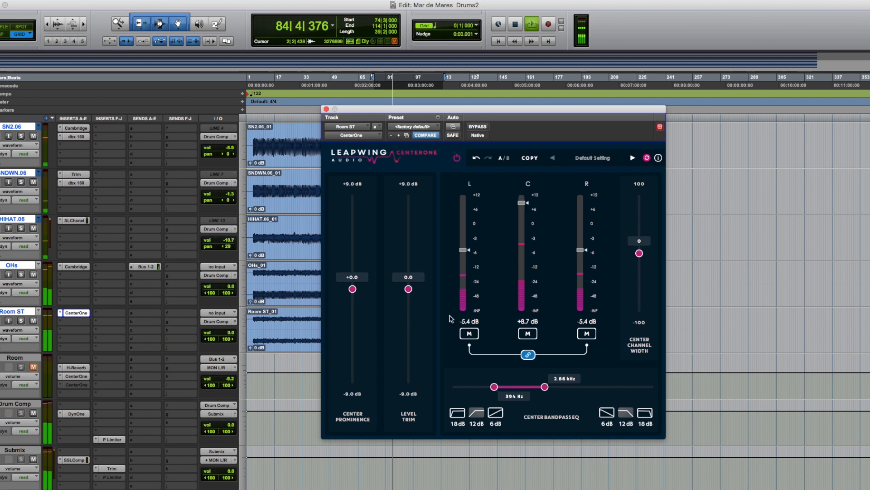
{"action": "mouse_move", "coordinate": [494, 386]}
{"action": "left_mouse_down"}
{"action": "mouse_move", "coordinate": [471, 387]}
{"action": "mouse_move", "coordinate": [501, 389]}
{"action": "left_mouse_up"}
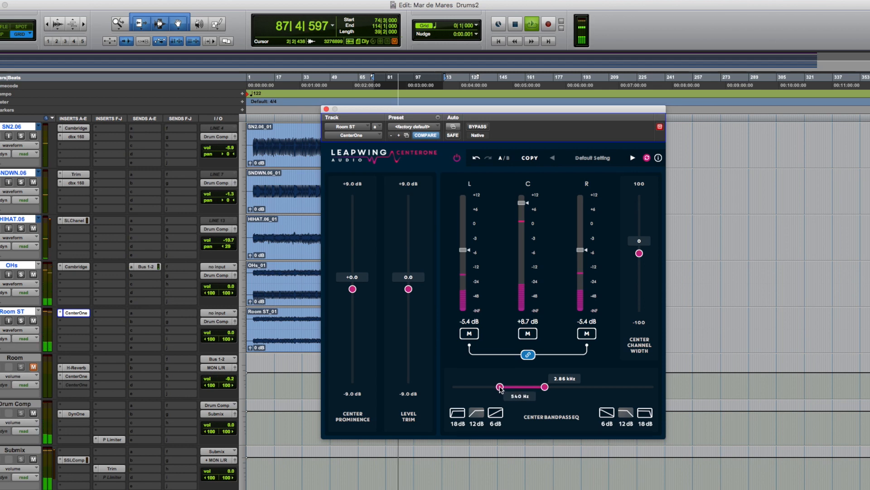
{"action": "left_click_drag", "start_coordinate": [527, 205], "coordinate": [528, 232]}
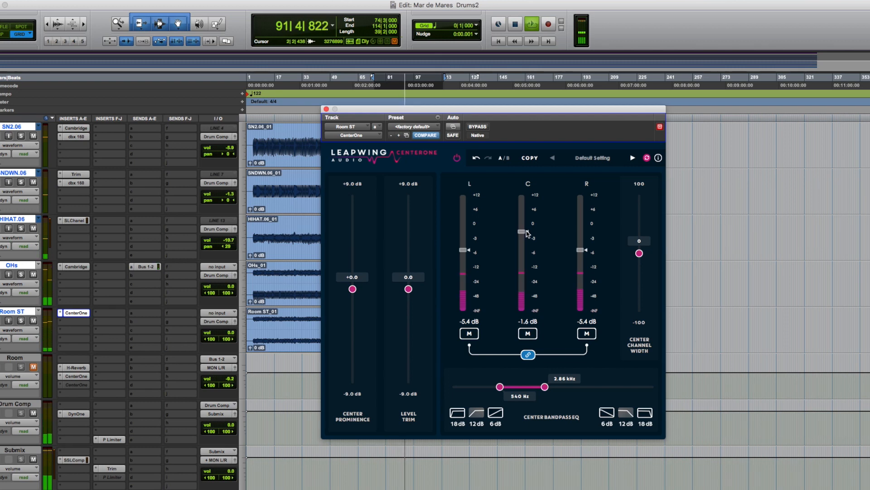
- Set CenterOne's center channel width to 50, the center level to -1.1 dB and the level trim to +1.5 dB
{"action": "left_click_drag", "start_coordinate": [640, 254], "coordinate": [640, 225]}
{"action": "left_click_drag", "start_coordinate": [528, 232], "coordinate": [526, 230]}
{"action": "left_click_drag", "start_coordinate": [412, 291], "coordinate": [408, 275]}
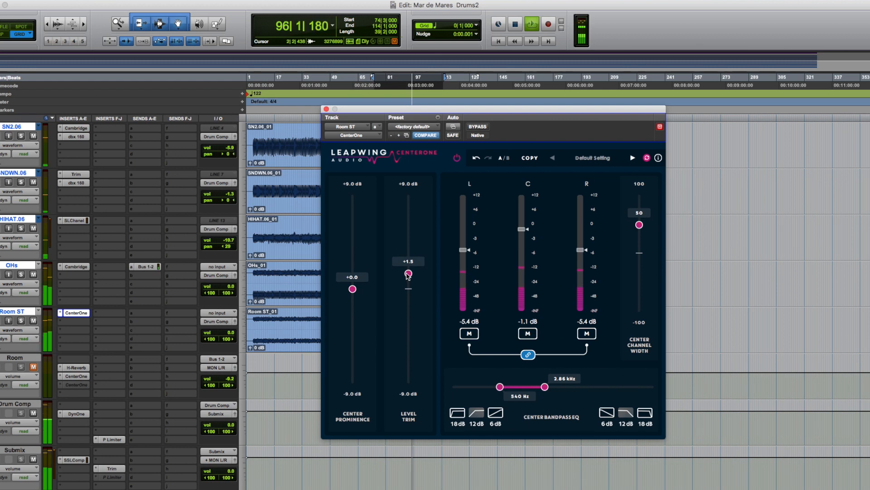
- Set the center bandpass to 364 Hz–3.06 kHz, the center level to -1.8 dB and the center channel width to 34
{"action": "left_click_drag", "start_coordinate": [502, 390], "coordinate": [548, 391]}
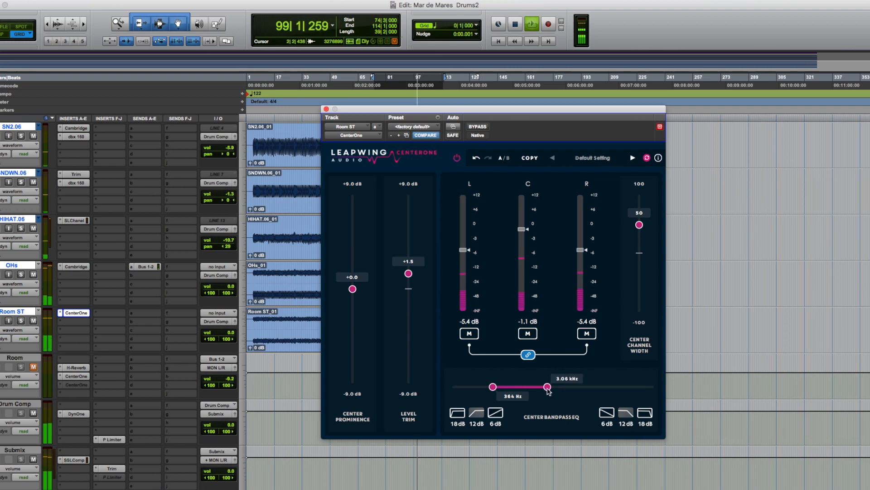
{"action": "mouse_move", "coordinate": [353, 288]}
{"action": "left_mouse_down"}
{"action": "mouse_move", "coordinate": [353, 232]}
{"action": "mouse_move", "coordinate": [361, 292]}
{"action": "left_mouse_up"}
{"action": "left_click_drag", "start_coordinate": [638, 229], "coordinate": [639, 237]}
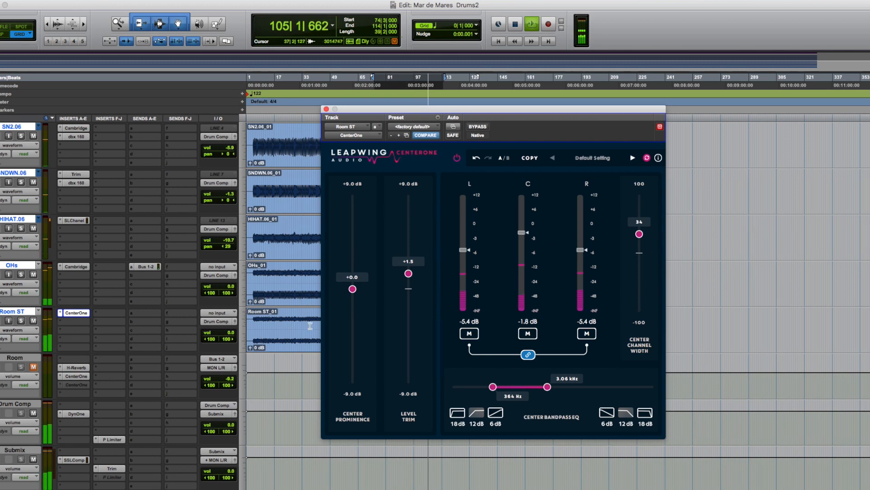
- Set the Room ST track volume to -5.3 dB and compare the drums with that track muted and unmuted
{"action": "mouse_move", "coordinate": [228, 333]}
{"action": "left_mouse_down"}
{"action": "mouse_move", "coordinate": [223, 361]}
{"action": "mouse_move", "coordinate": [229, 316]}
{"action": "mouse_move", "coordinate": [227, 331]}
{"action": "left_mouse_up"}
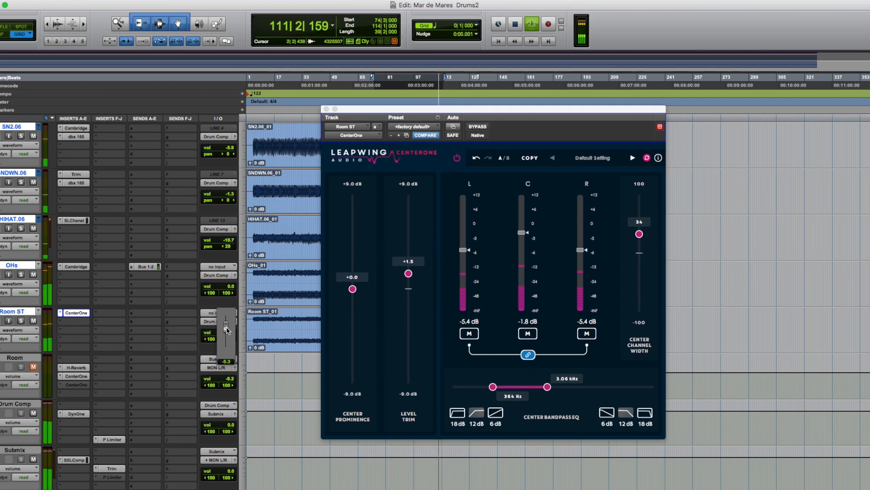
{"action": "left_click_drag", "start_coordinate": [228, 330], "coordinate": [228, 331]}
{"action": "left_click", "coordinate": [32, 321]}
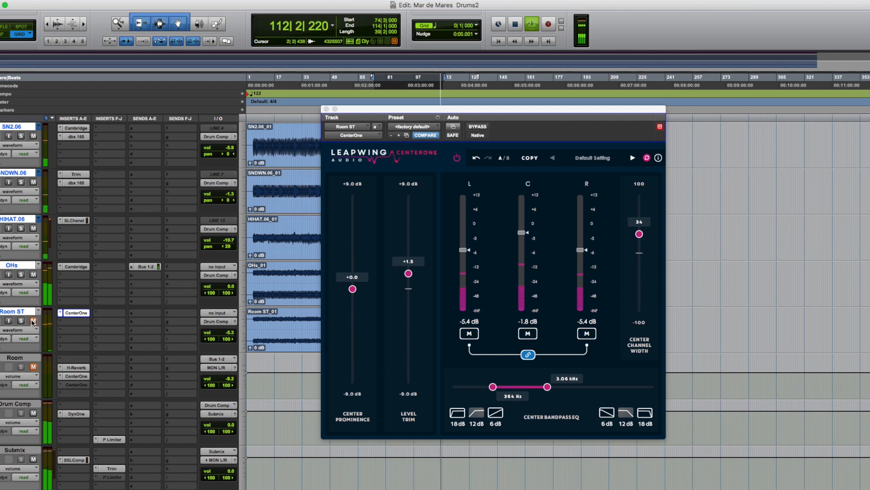
{"action": "left_click", "coordinate": [32, 321]}
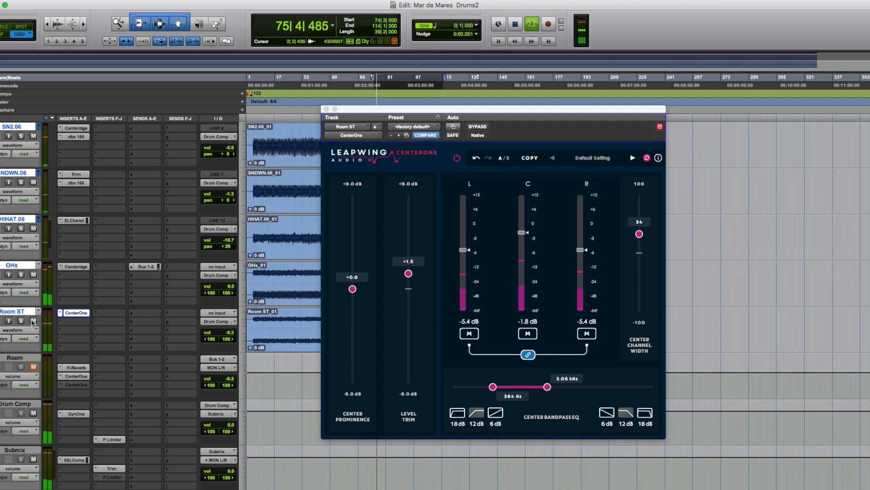
- Set the linked left and right levels in CenterOne to -4.9 dB and toggle the plugin's bypass
{"action": "left_click_drag", "start_coordinate": [468, 251], "coordinate": [469, 249]}
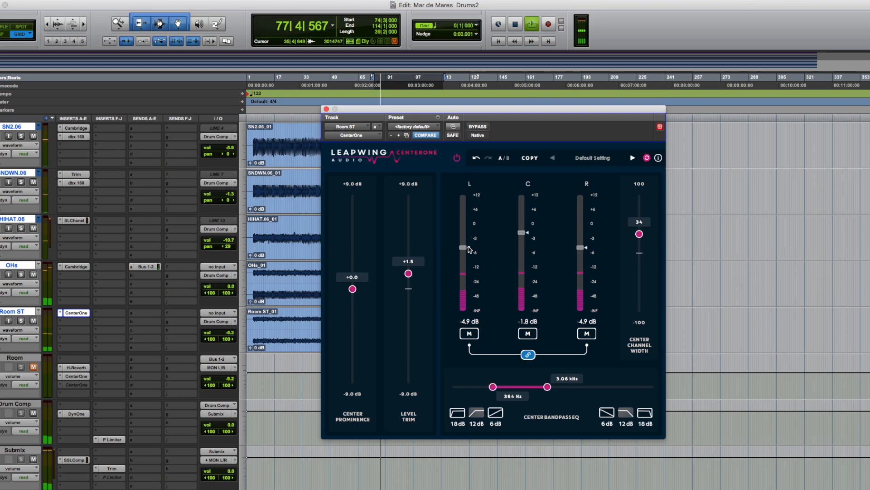
{"action": "left_click", "coordinate": [474, 128]}
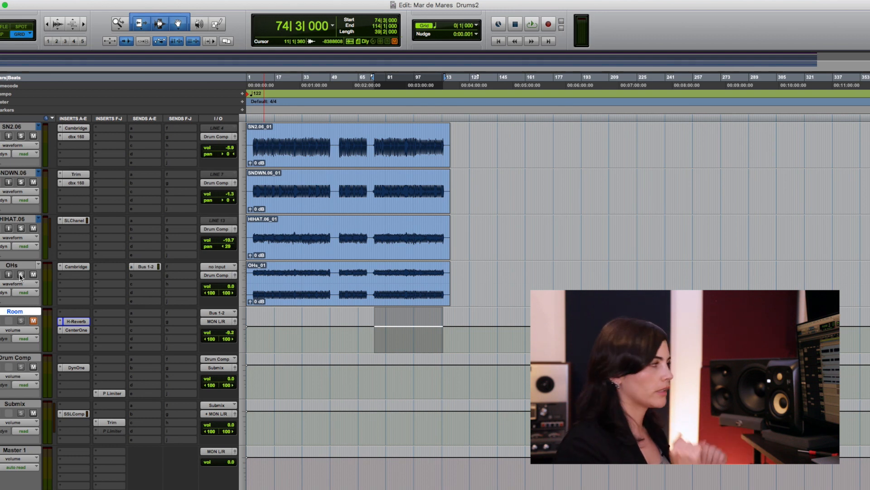
- Open the OHs track's Bus 1-2 send, solo the overheads and play a short passage of them
{"action": "left_click", "coordinate": [151, 267]}
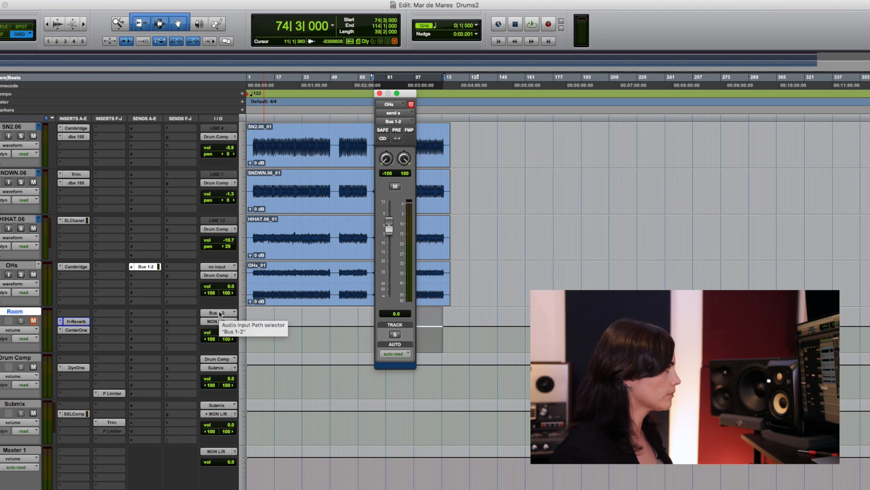
{"action": "left_click", "coordinate": [22, 276]}
{"action": "left_click", "coordinate": [21, 275]}
{"action": "key", "text": "space"}
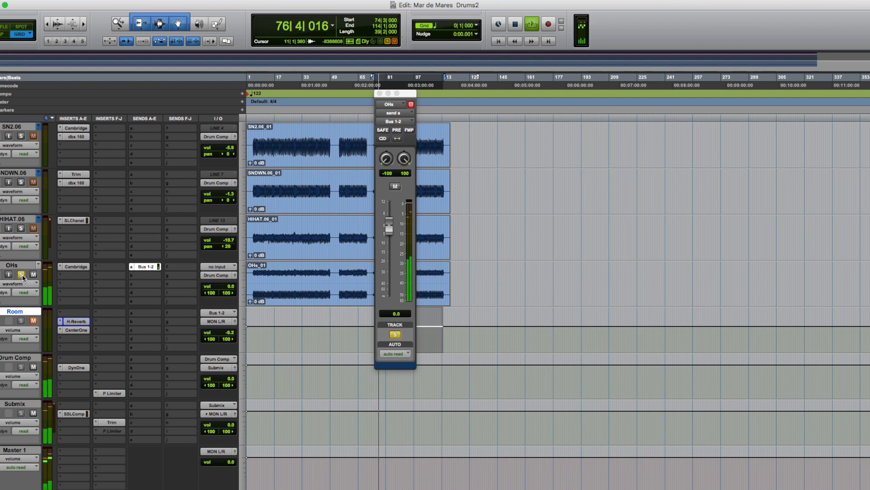
{"action": "key", "text": "space"}
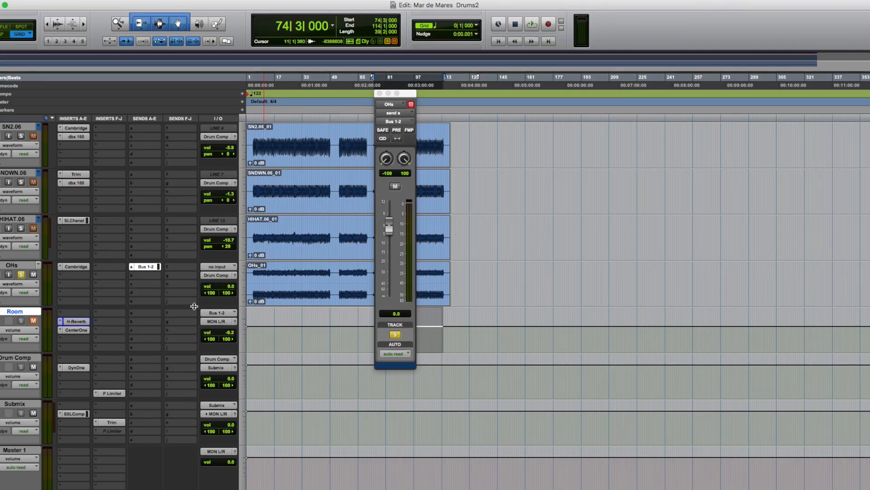
- Examine the Room track's H-Reverb settings, including the pre-delay, and its CenterOne settings, and close both plugins
{"action": "left_click", "coordinate": [76, 322]}
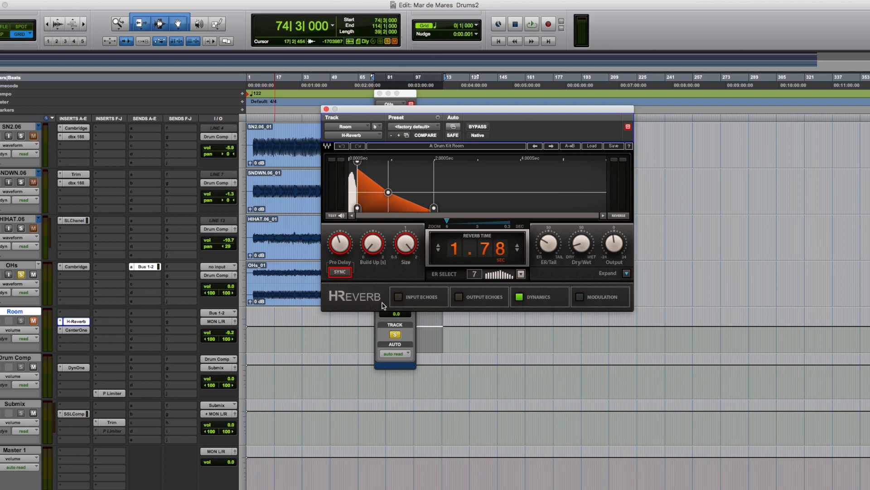
{"action": "left_click", "coordinate": [339, 245]}
{"action": "left_click_drag", "start_coordinate": [338, 235], "coordinate": [338, 236]}
{"action": "left_click", "coordinate": [326, 109]}
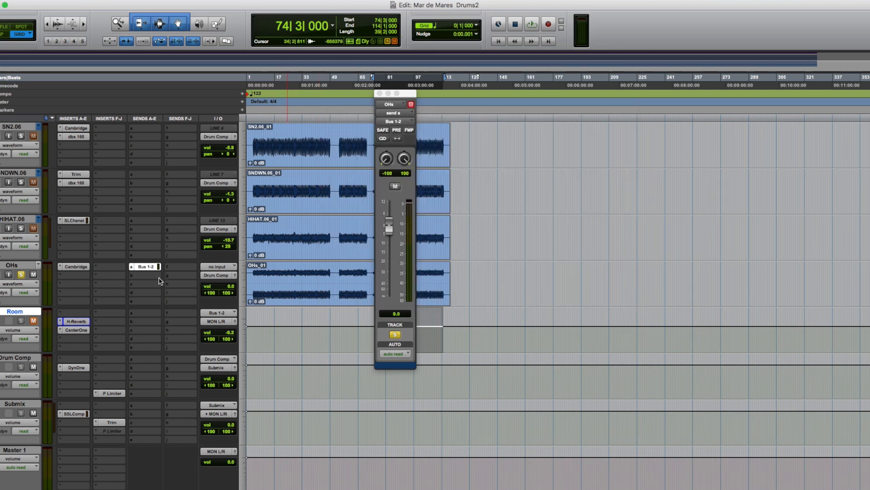
{"action": "left_click", "coordinate": [78, 330]}
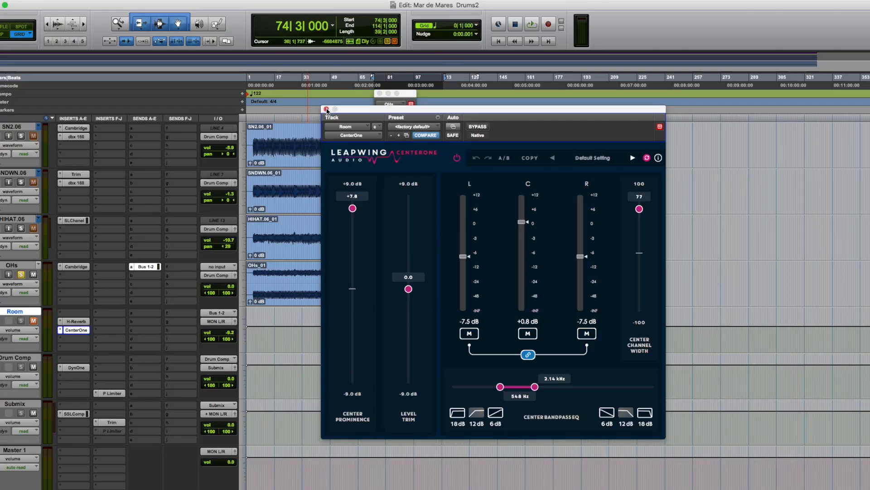
{"action": "left_click", "coordinate": [326, 109]}
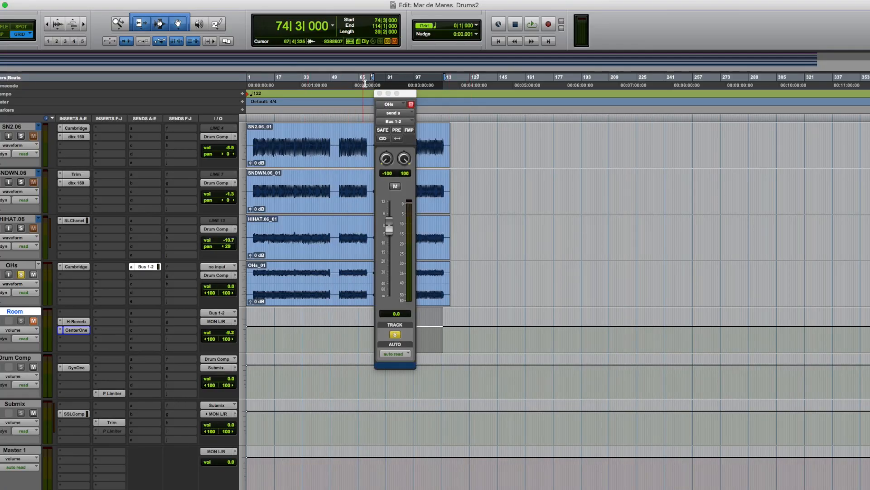
- Close the OHs send window and play the soloed overheads with the Room track unmuted
{"action": "left_click", "coordinate": [380, 93]}
{"action": "key", "text": "space"}
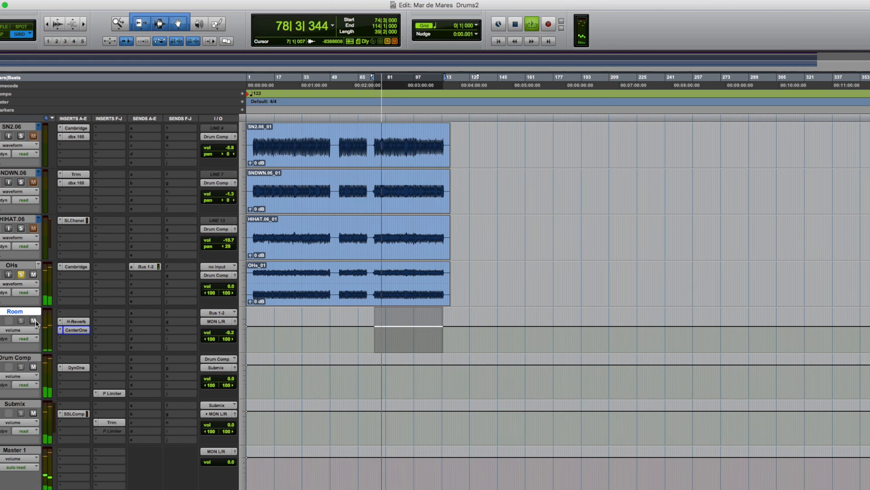
{"action": "key", "text": "space"}
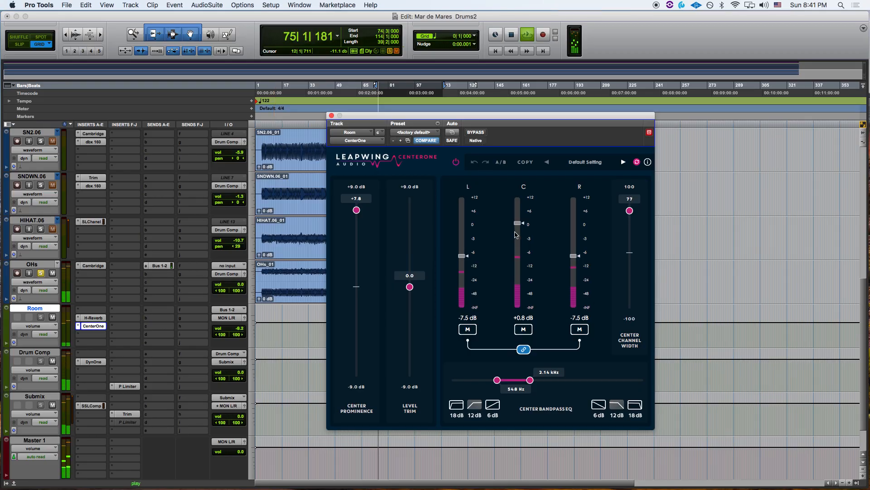
- Compare the overheads and Room reverb with the Room track's CenterOne bypassed and active
{"action": "left_click", "coordinate": [474, 132]}
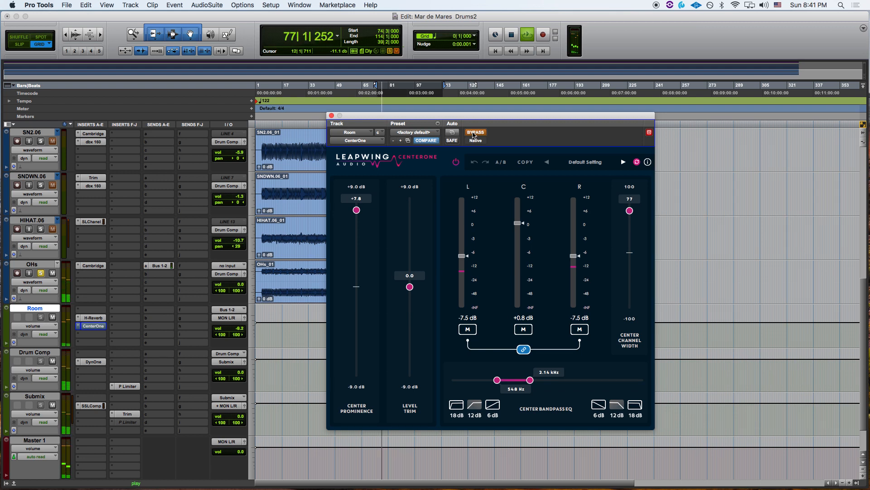
{"action": "left_click", "coordinate": [474, 133]}
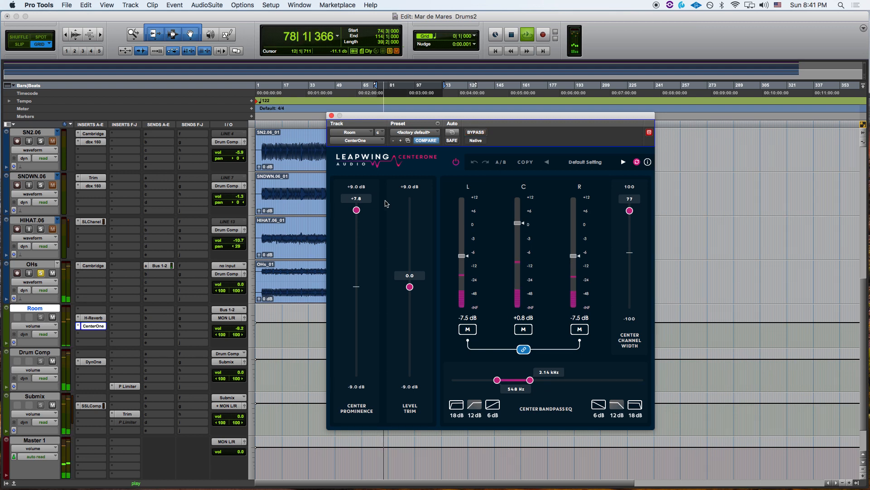
- Set the Room CenterOne's center prominence to +4.8 dB, side levels to -9.8 dB and center channel width to 56
{"action": "left_click_drag", "start_coordinate": [356, 210], "coordinate": [356, 242]}
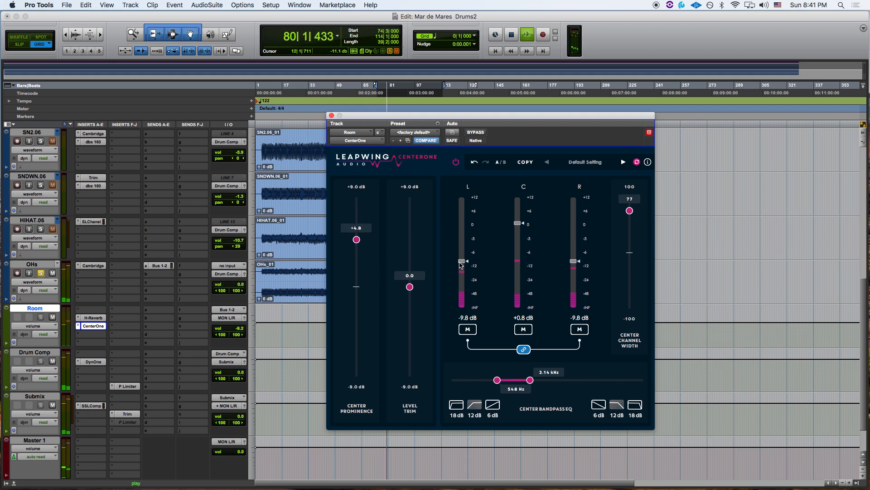
{"action": "left_click_drag", "start_coordinate": [630, 210], "coordinate": [630, 224]}
- Unsolo the OHs track, pull the Room volume fully down and bring it back up to -11.8 dB against the full drums
{"action": "left_click", "coordinate": [42, 273]}
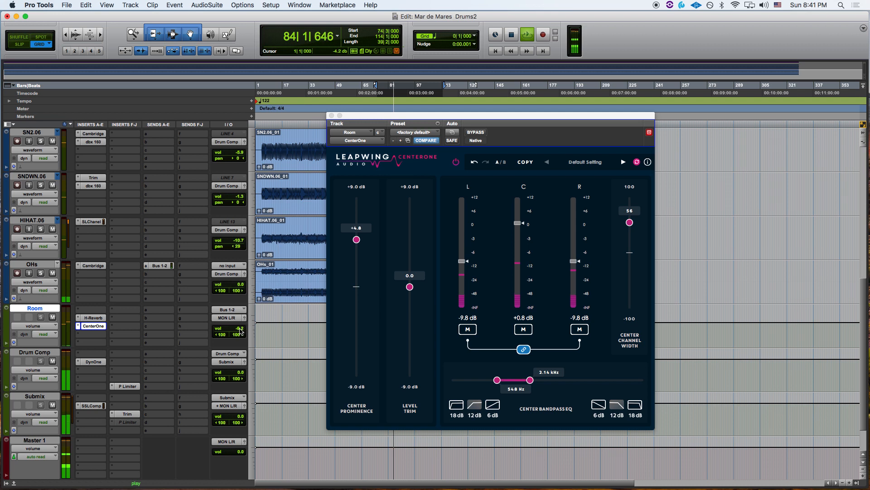
{"action": "left_click_drag", "start_coordinate": [240, 330], "coordinate": [239, 379]}
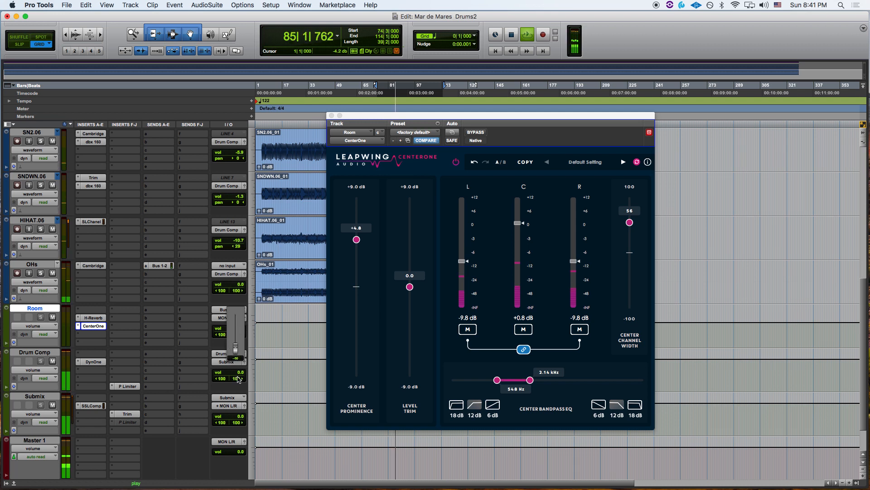
{"action": "left_click_drag", "start_coordinate": [238, 361], "coordinate": [236, 331]}
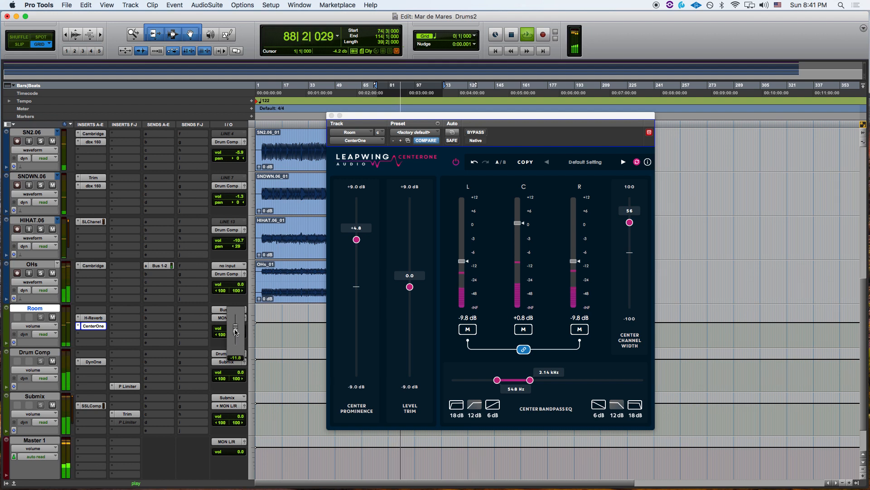
{"action": "left_click_drag", "start_coordinate": [235, 332], "coordinate": [235, 332]}
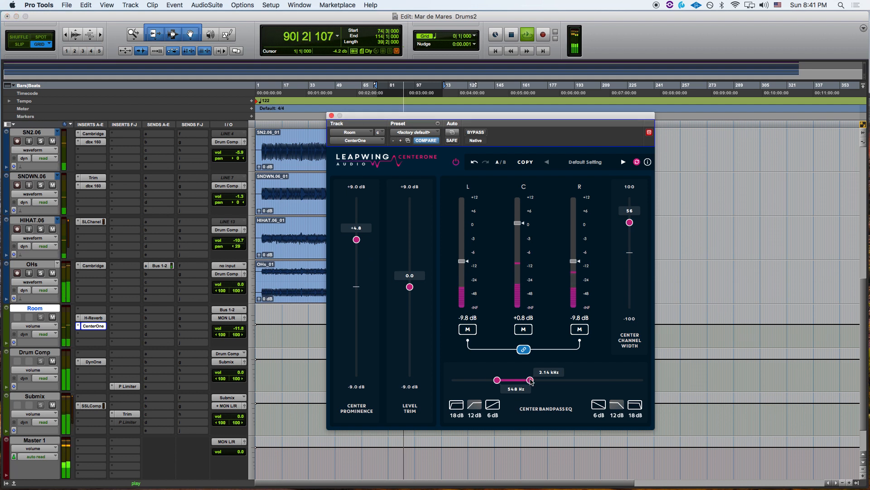
- Widen the Room CenterOne's center bandpass to 426 Hz–2.20 kHz and raise the center level to +1.7 dB
{"action": "left_click_drag", "start_coordinate": [530, 380], "coordinate": [536, 380]}
{"action": "mouse_move", "coordinate": [497, 380]}
{"action": "left_mouse_down"}
{"action": "mouse_move", "coordinate": [532, 379]}
{"action": "mouse_move", "coordinate": [493, 380]}
{"action": "left_mouse_up"}
{"action": "left_click_drag", "start_coordinate": [524, 224], "coordinate": [522, 221]}
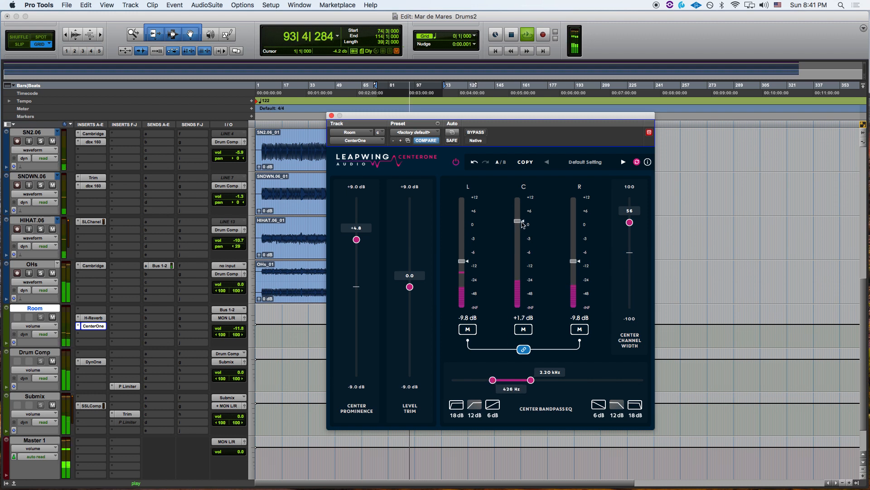
- Raise the Room track volume to -7.9 dB and check the drums using the track's mute
{"action": "left_click", "coordinate": [240, 328]}
{"action": "left_click_drag", "start_coordinate": [240, 329], "coordinate": [241, 328]}
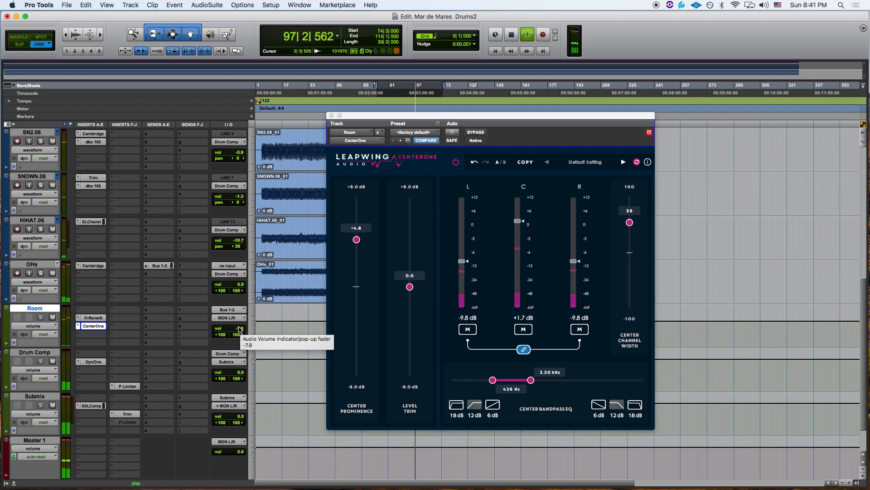
{"action": "left_click", "coordinate": [53, 317]}
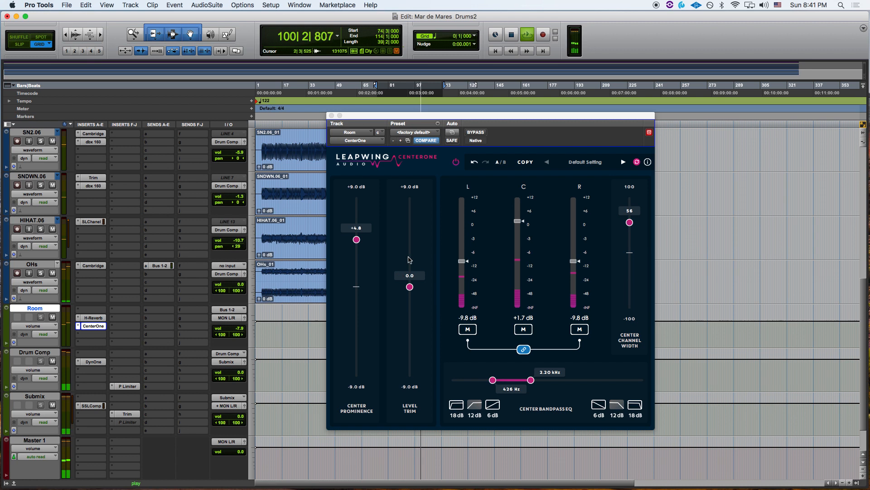
- Compare the full drum mix with CenterOne on the Room track bypassed and active
{"action": "left_click", "coordinate": [476, 132]}
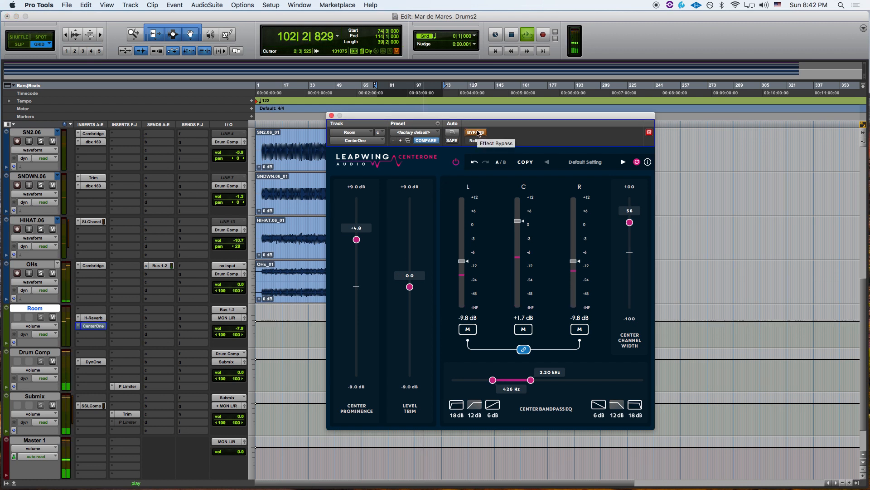
{"action": "left_click", "coordinate": [477, 133]}
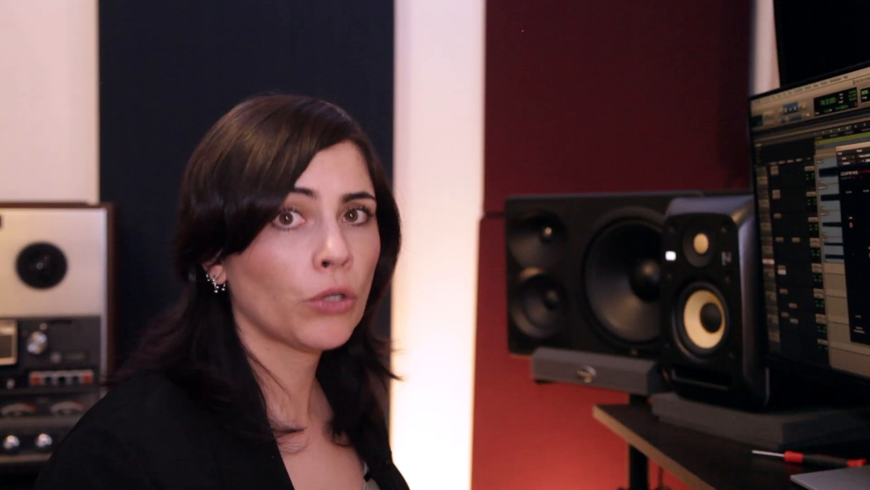